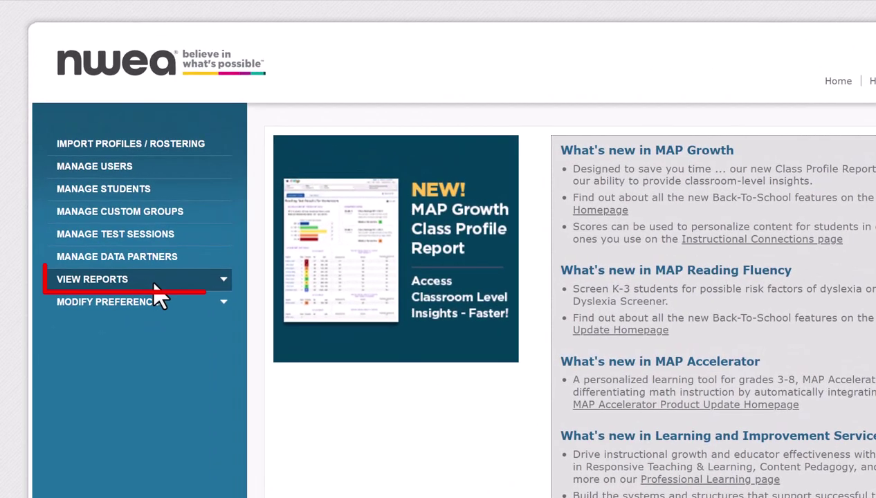
# Step: Expand View Reports in the left menu to reach the MAP Growth Reports catalogue
pyautogui.click(224, 281)
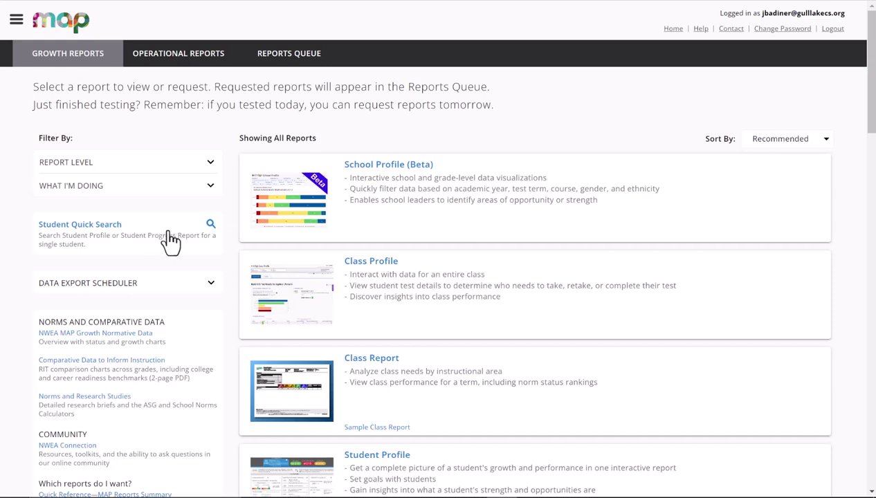
pyautogui.scroll(-1, 629, 213)
pyautogui.scroll(-12, 629, 212)
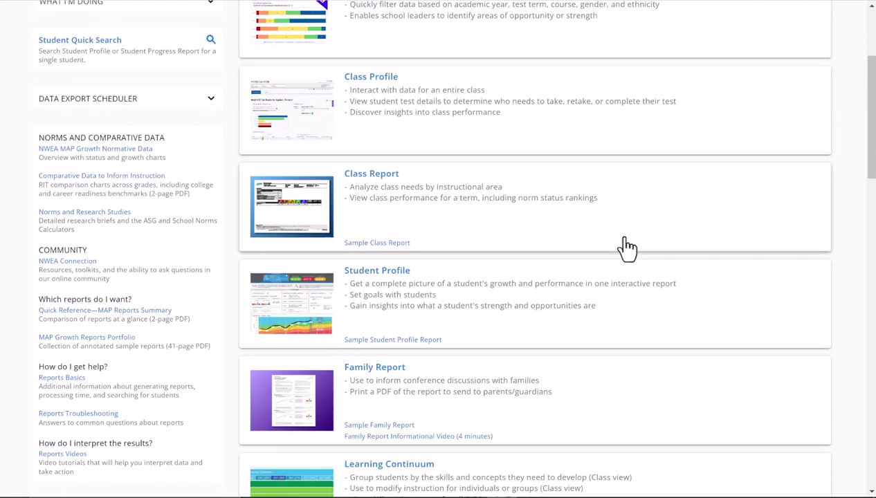
pyautogui.scroll(-8, 621, 287)
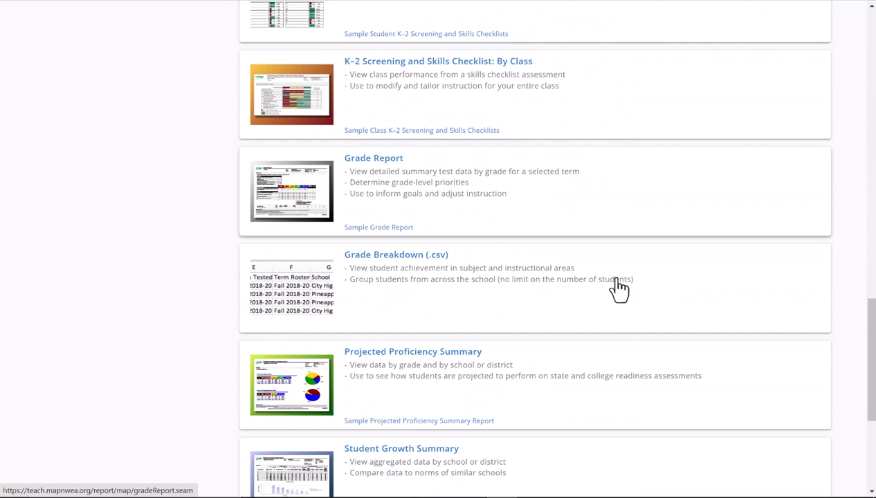
pyautogui.scroll(20, 613, 289)
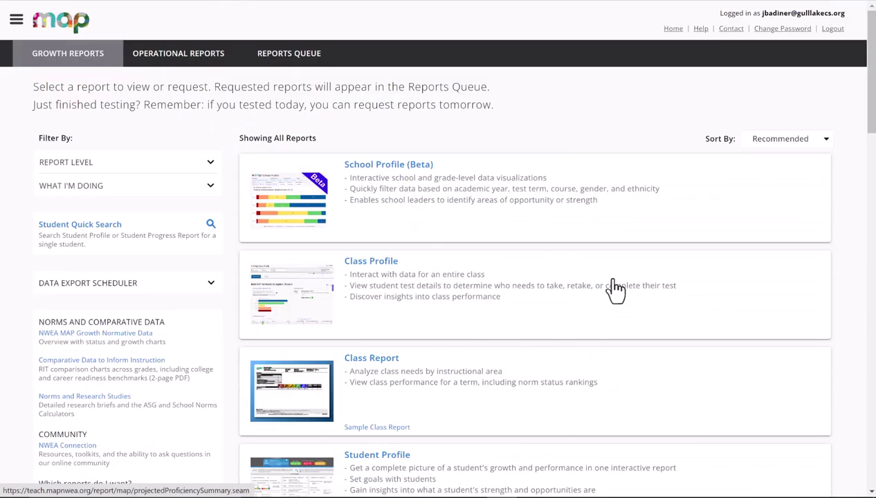
pyautogui.scroll(-3, 463, 254)
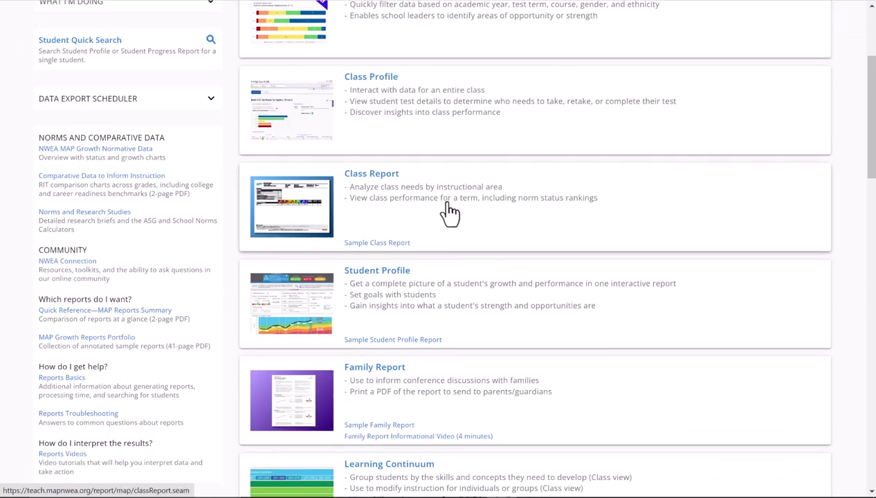
# Step: Start a Class Report with Term Rostered set to Fall 2022-2023
pyautogui.click(378, 177)
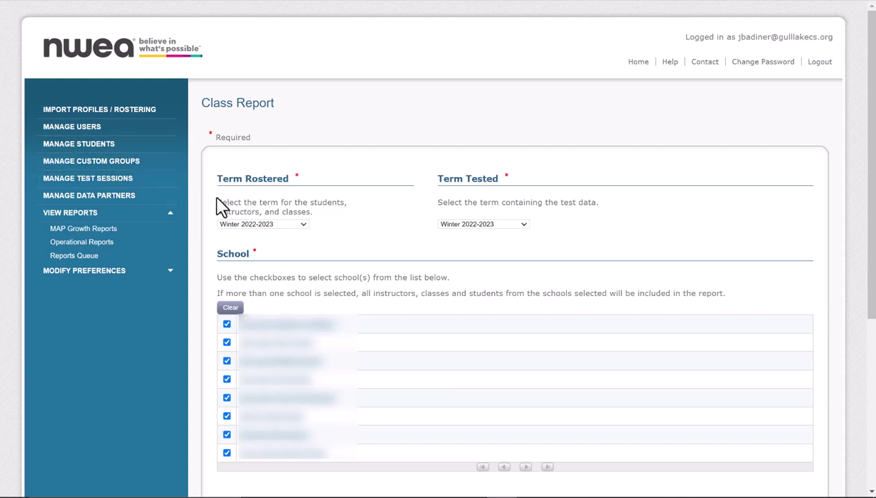
pyautogui.click(303, 225)
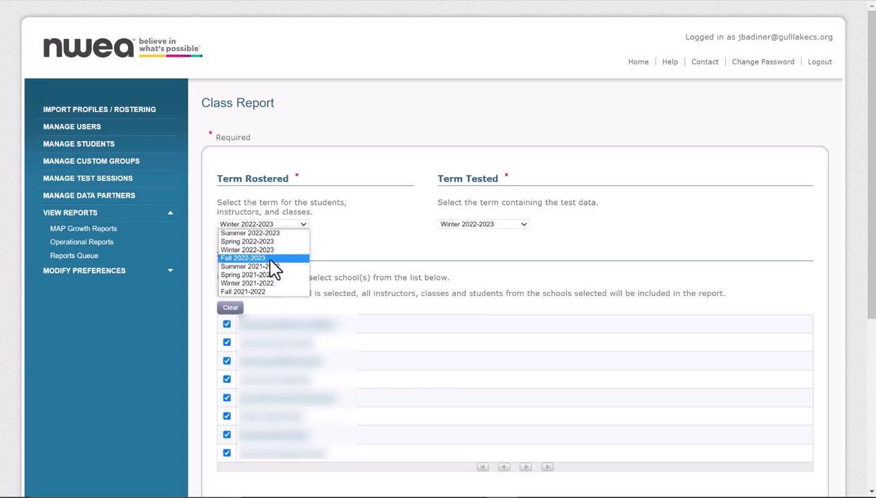
pyautogui.click(286, 268)
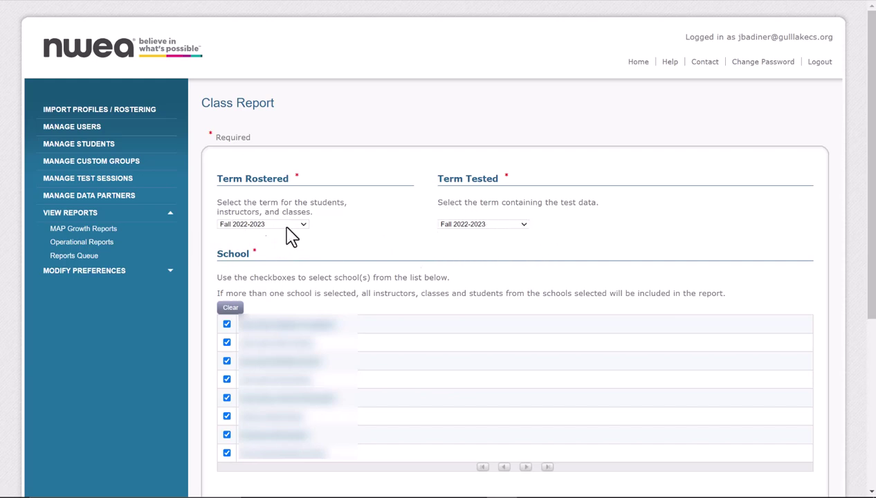
# Step: Clear the school list and select only the sixth school
pyautogui.scroll(-2, 357, 235)
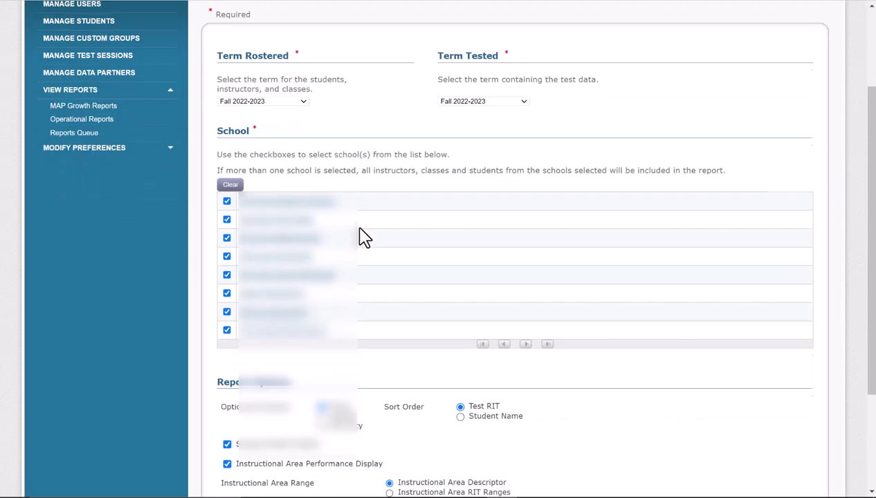
pyautogui.click(231, 185)
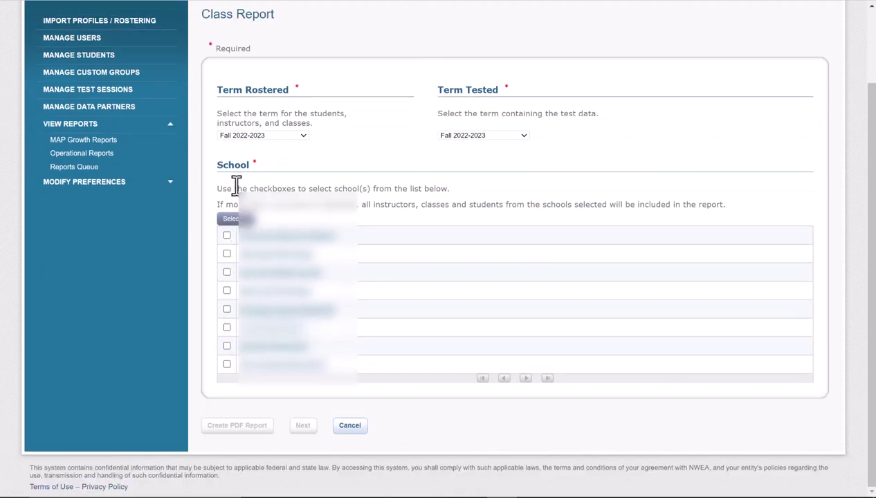
pyautogui.click(227, 328)
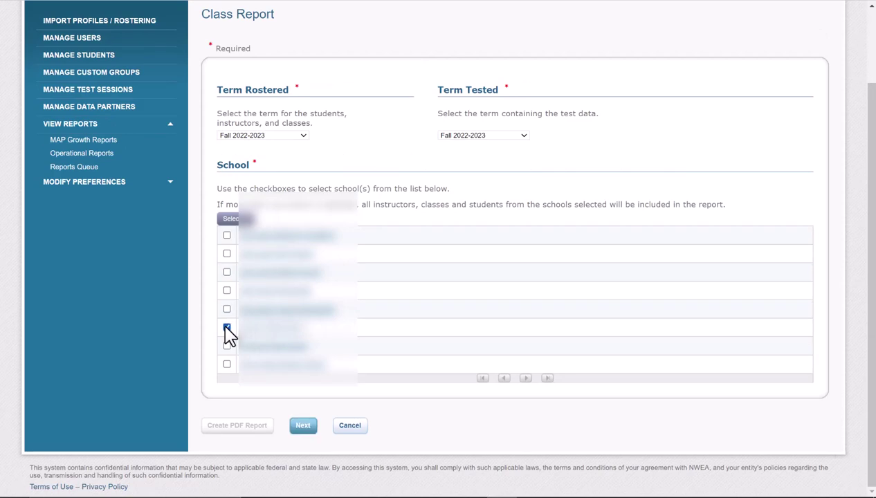
# Step: On the instructor step, clear all instructors and keep only the first one checked
pyautogui.click(303, 426)
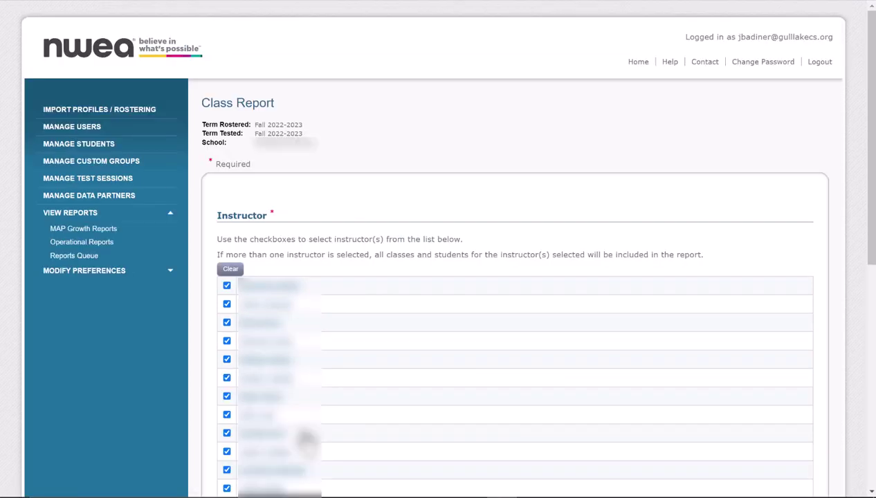
pyautogui.click(230, 270)
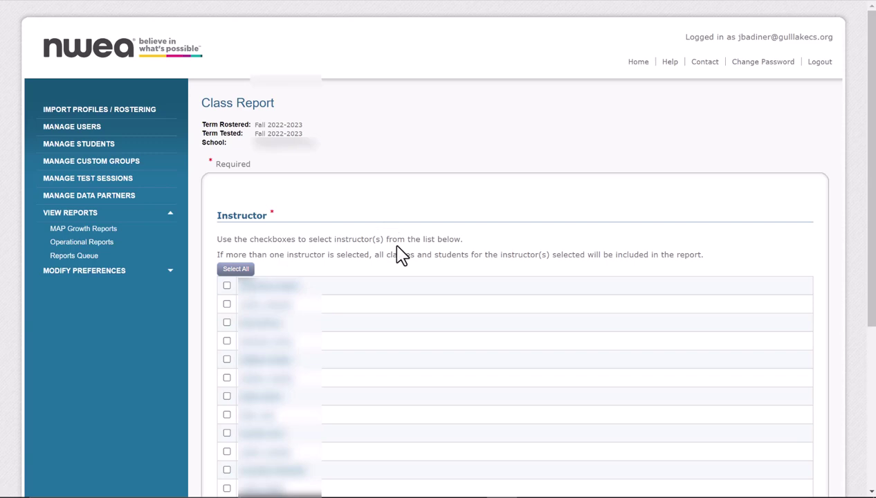
pyautogui.scroll(-1, 400, 256)
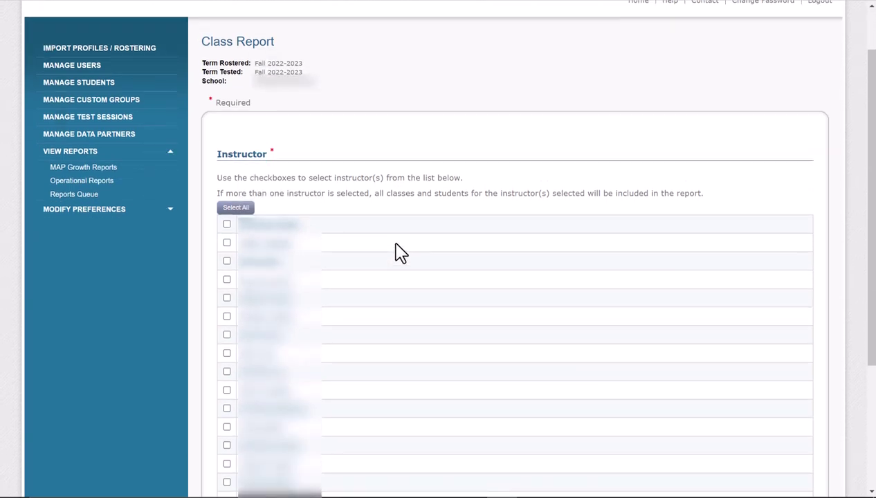
pyautogui.click(227, 226)
pyautogui.scroll(-3, 298, 195)
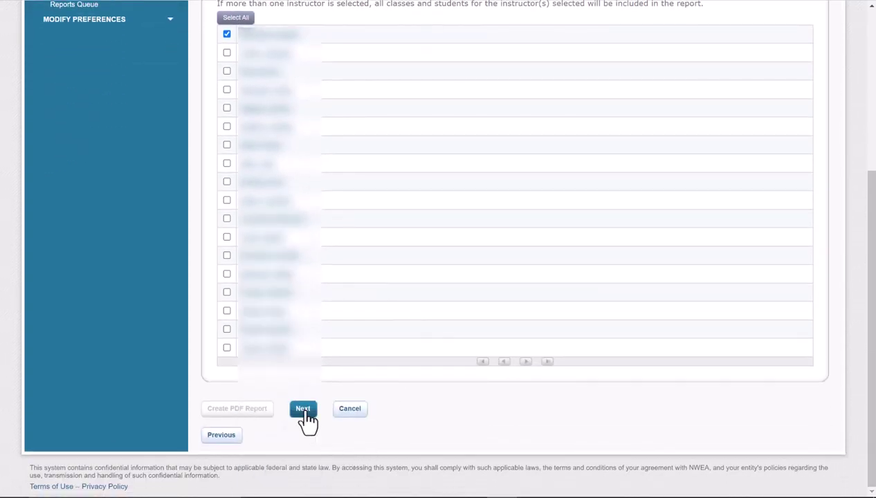
# Step: Include the Attendance class and limit subjects to Language Arts and its three courses
pyautogui.click(303, 409)
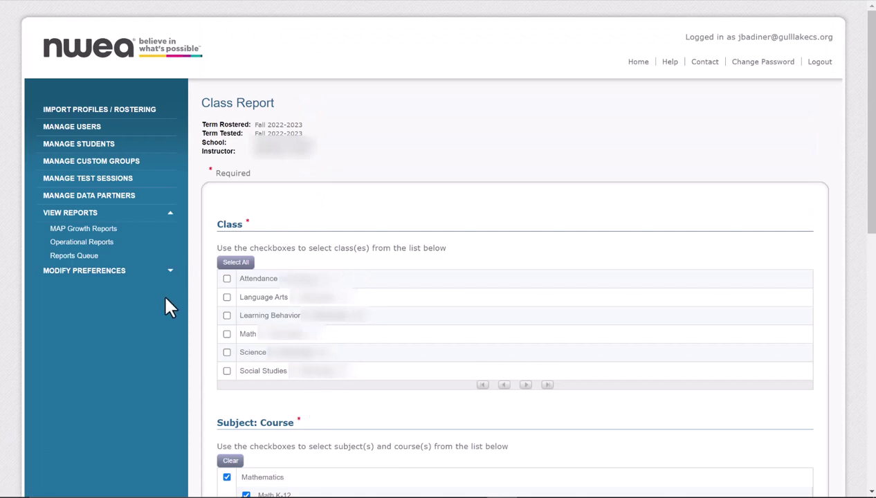
pyautogui.click(227, 280)
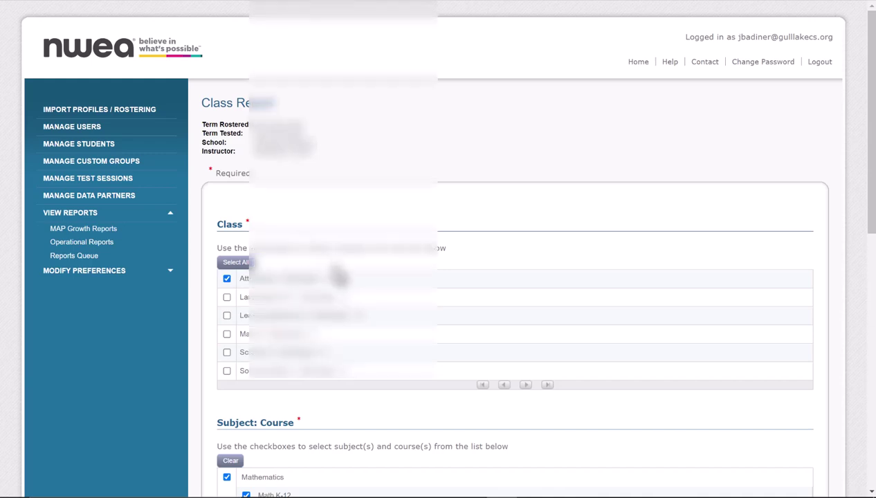
pyautogui.scroll(-4, 332, 276)
pyautogui.scroll(-2, 341, 295)
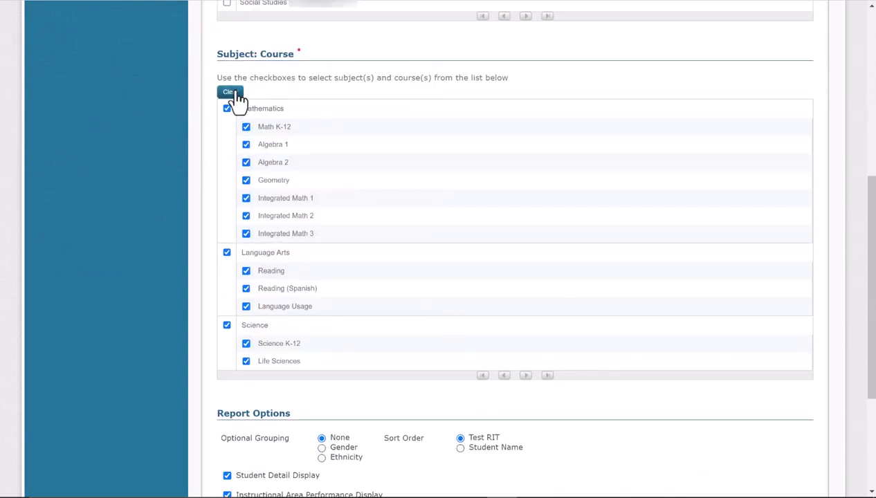
pyautogui.click(234, 92)
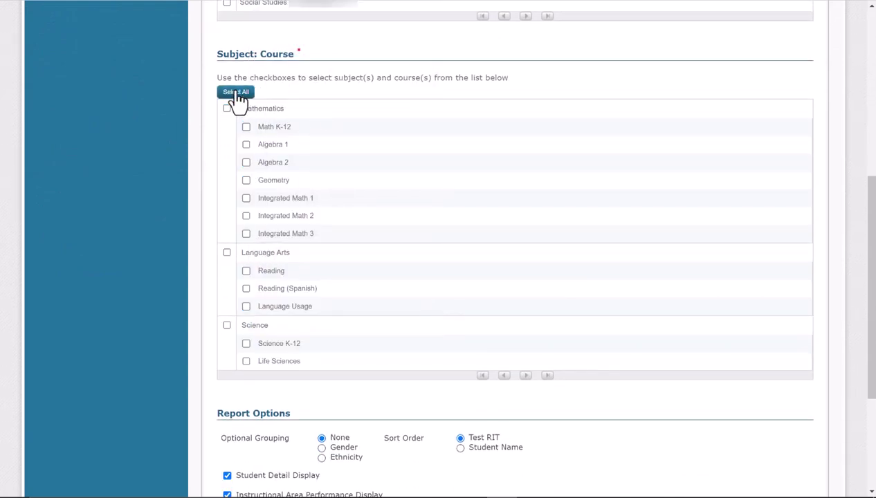
pyautogui.click(227, 253)
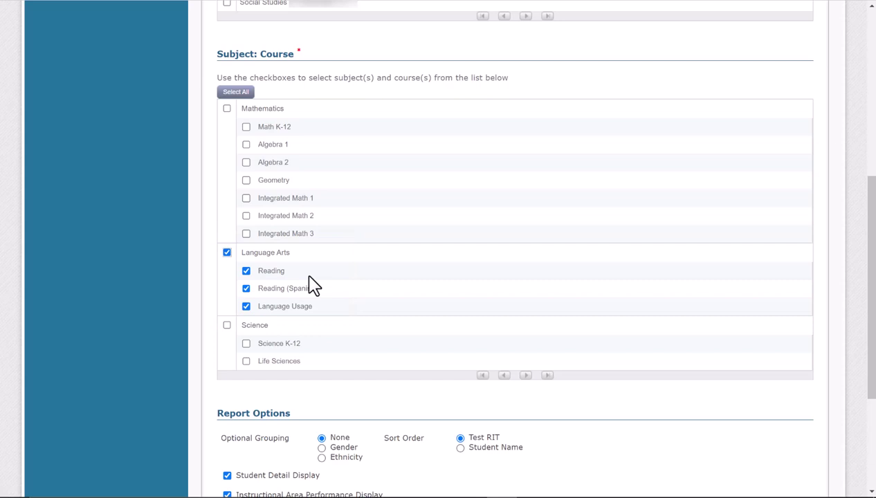
pyautogui.click(227, 109)
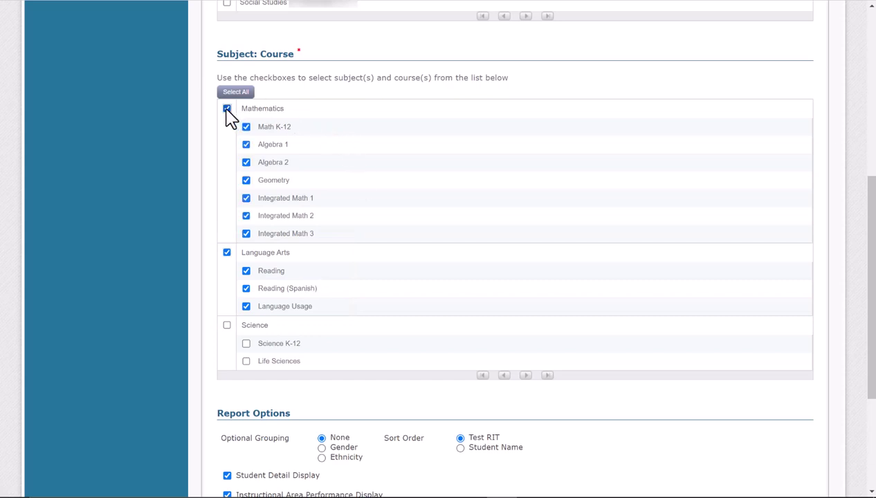
pyautogui.click(228, 110)
pyautogui.scroll(-1, 408, 228)
pyautogui.scroll(-3, 414, 229)
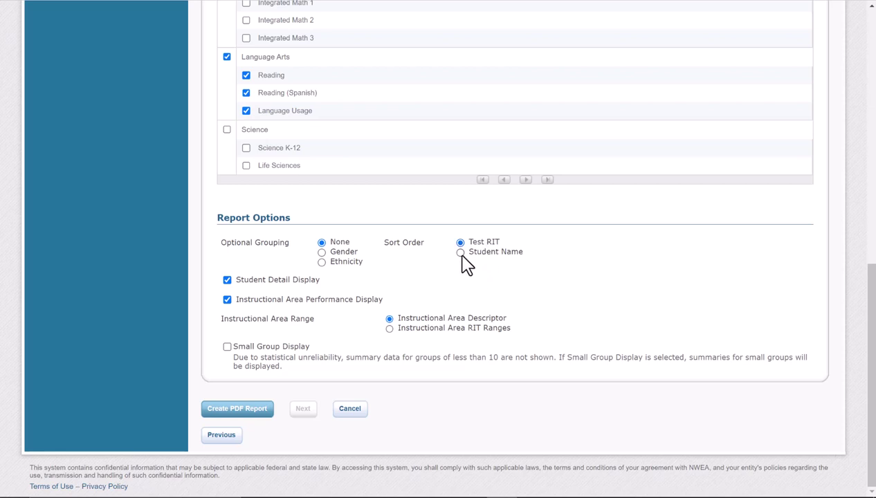
pyautogui.click(461, 254)
pyautogui.click(461, 244)
pyautogui.click(462, 250)
pyautogui.click(228, 280)
pyautogui.click(228, 281)
# Step: Generate the Class Report PDF and highlight the Mean RIT Score and District Grade-Level Mean RIT rows
pyautogui.click(256, 413)
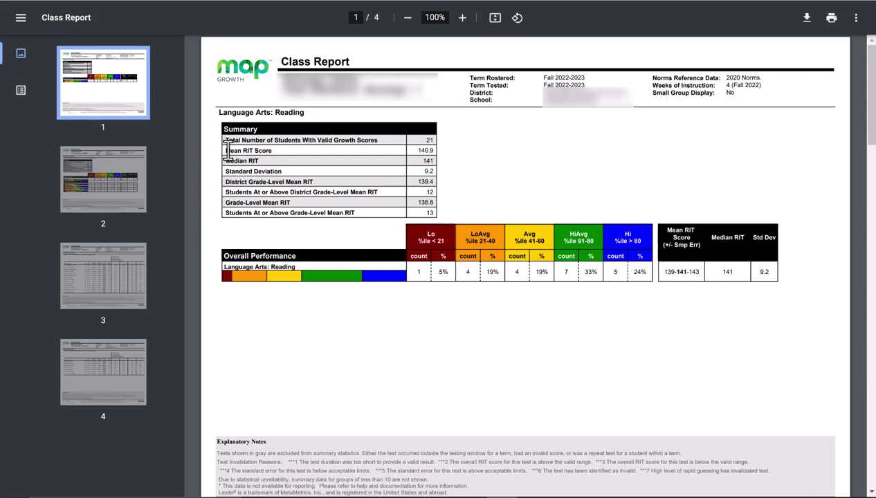
pyautogui.moveTo(228, 149); pyautogui.dragTo(278, 154)
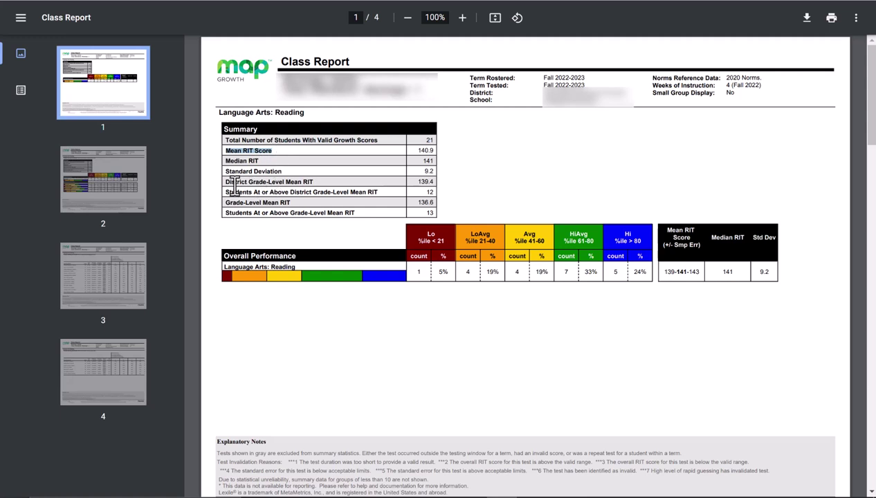
pyautogui.moveTo(226, 182); pyautogui.dragTo(317, 185)
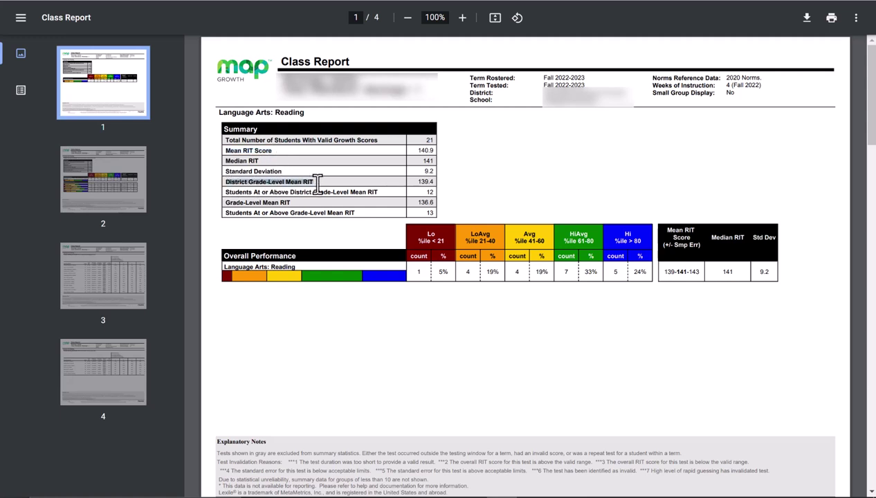
# Step: Highlight the Grade-Level Mean RIT row, clear the selection, and go to page 2
pyautogui.click(226, 204)
pyautogui.moveTo(226, 204); pyautogui.dragTo(299, 206)
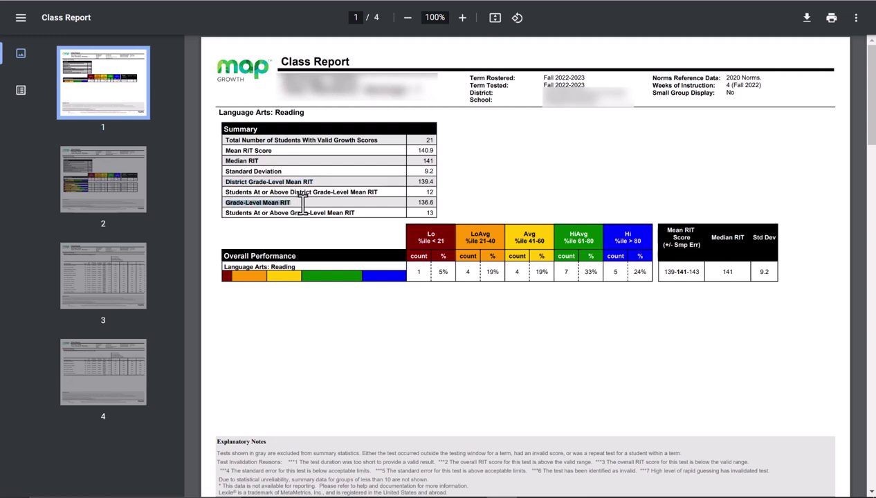
pyautogui.click(327, 341)
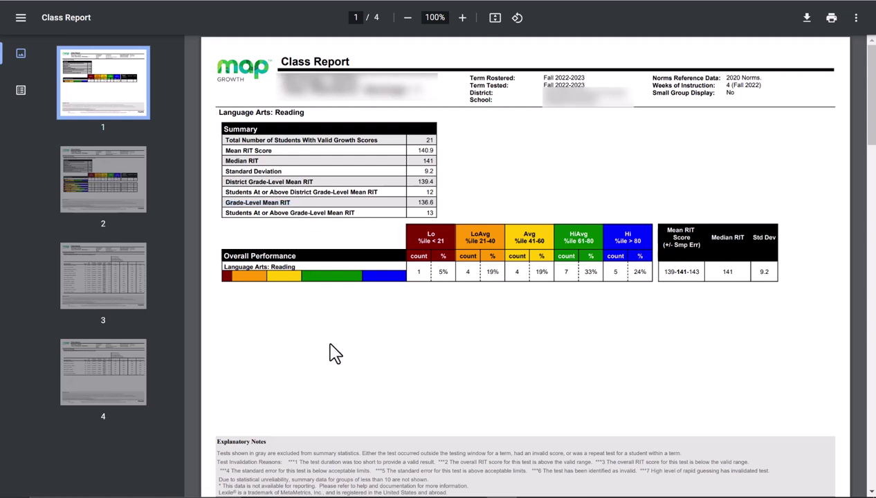
pyautogui.click(119, 184)
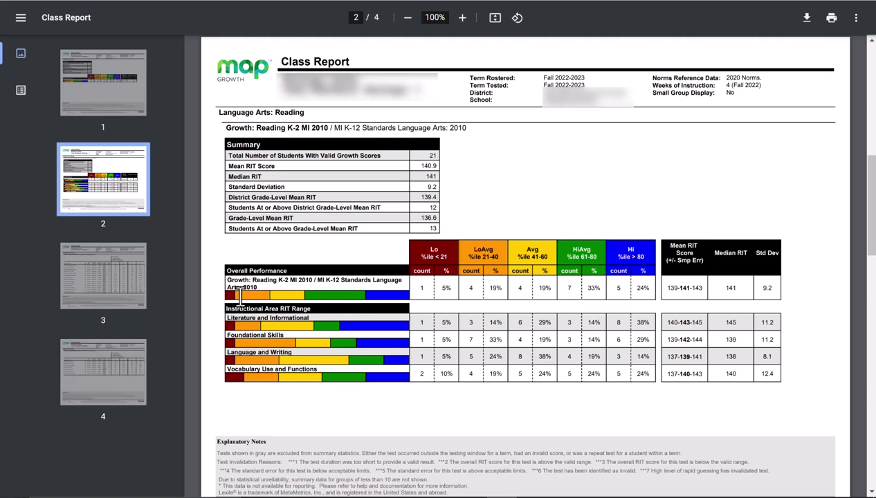
pyautogui.click(107, 270)
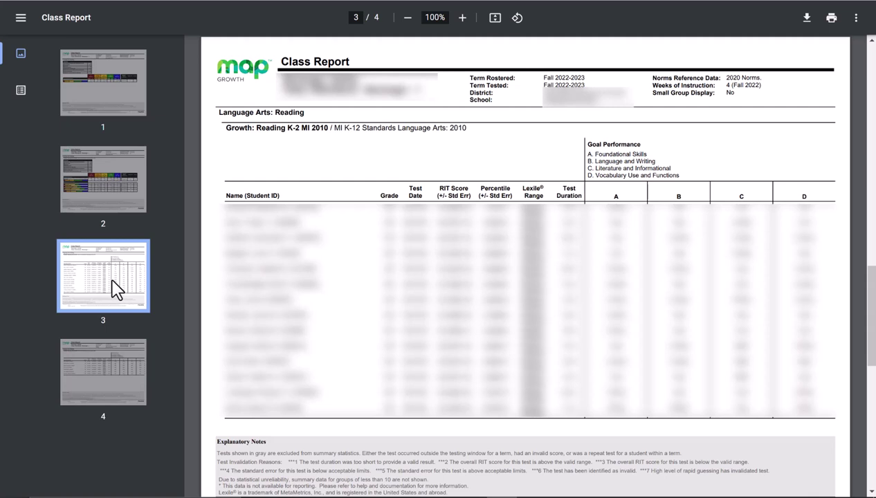
pyautogui.click(123, 181)
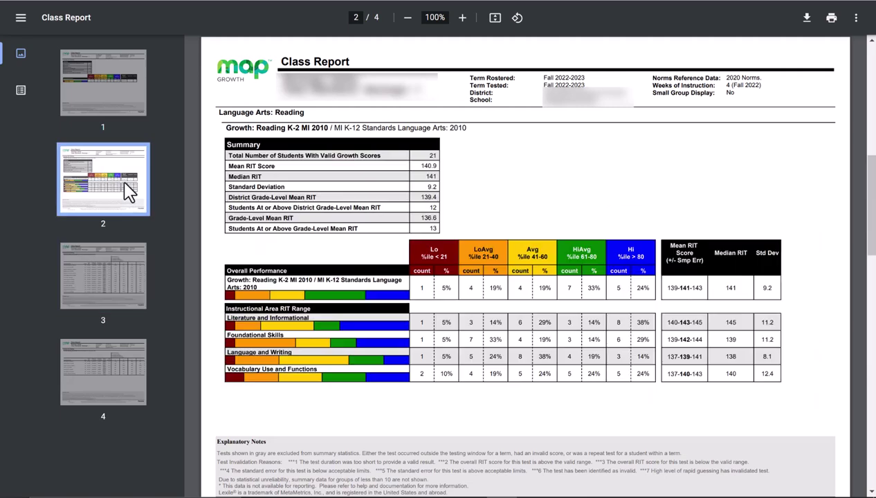